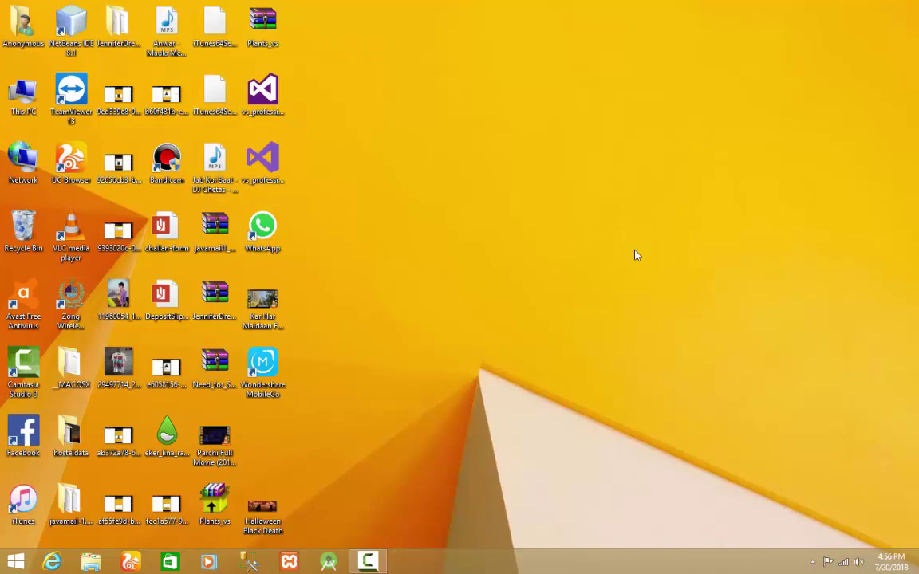
- Refresh the desktop twice from its context menu
right_click(580, 256)
left_click(607, 287)
right_click(582, 283)
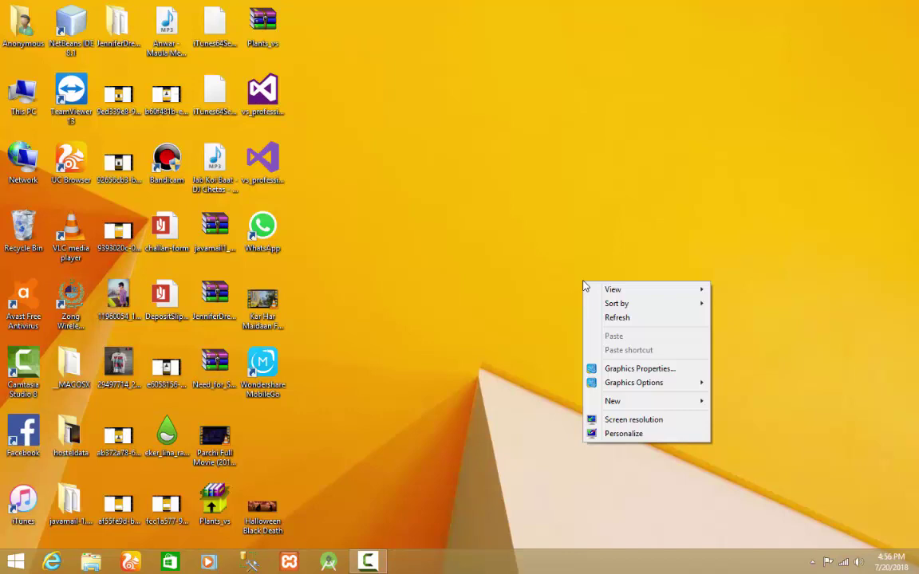
left_click(629, 317)
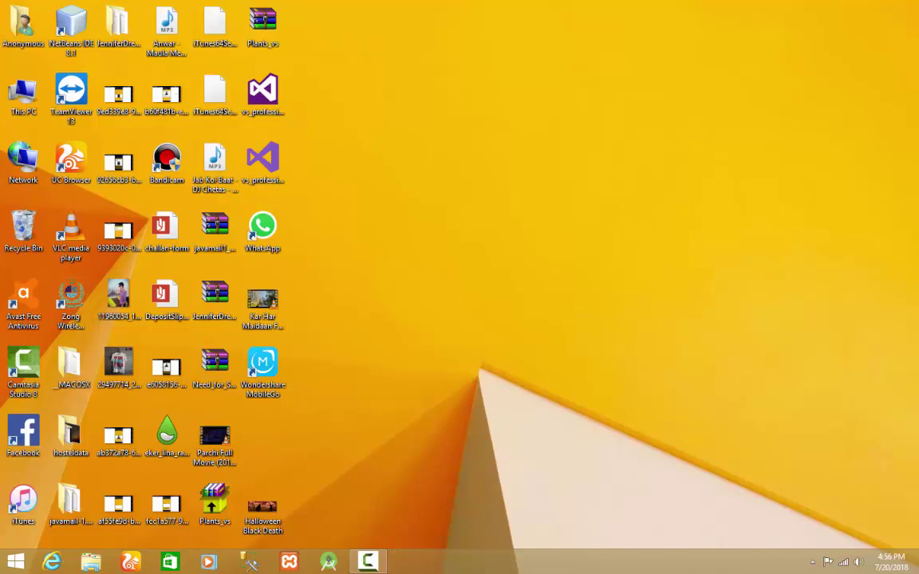
- Launch UC Browser and load google.com in the address bar
left_click(130, 562)
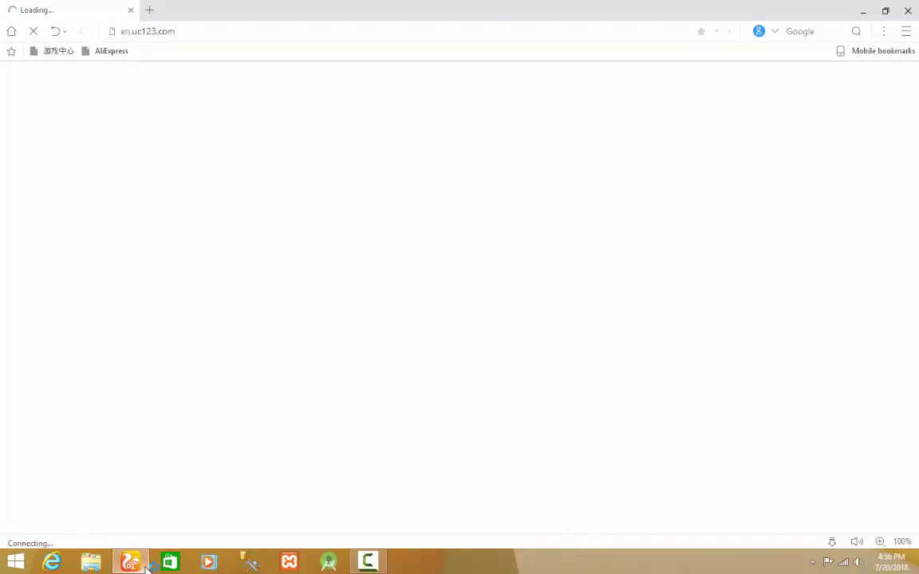
left_click(189, 32)
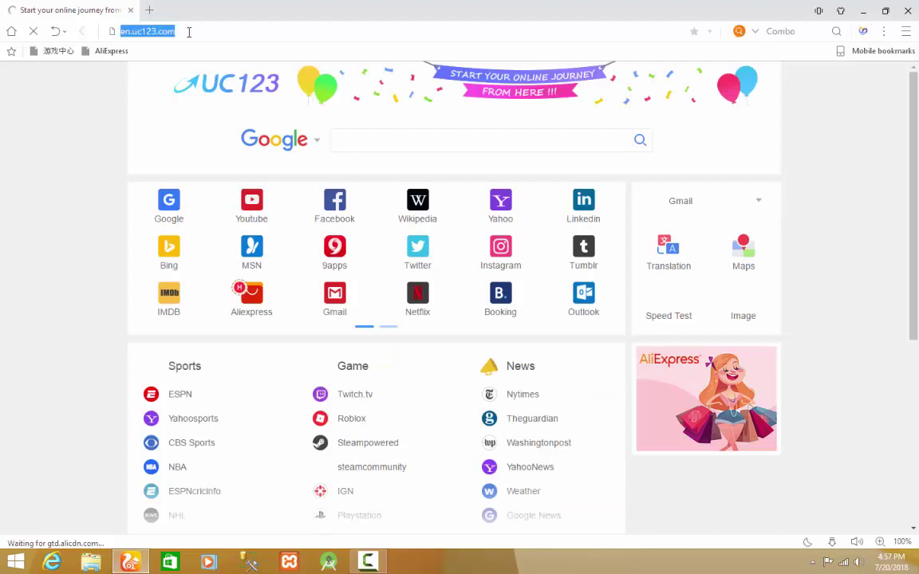
type("goo")
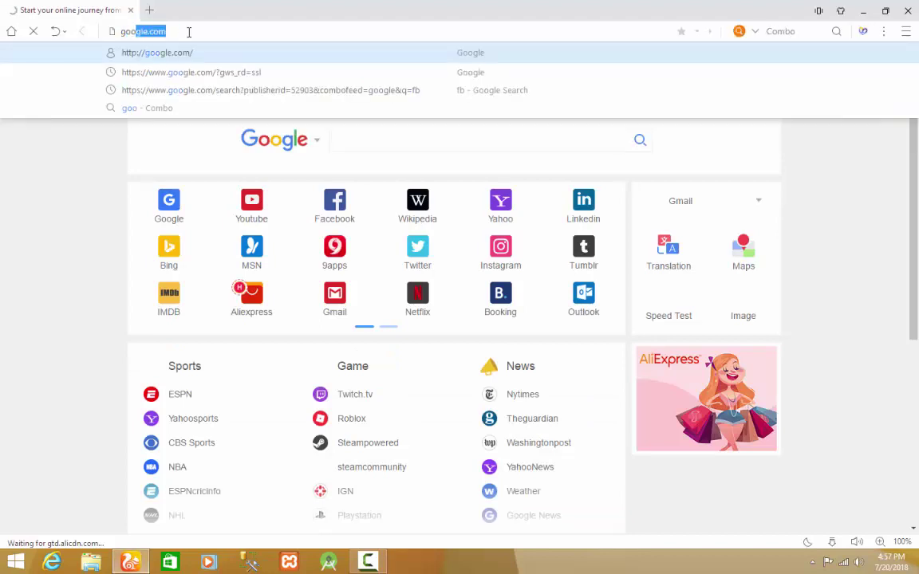
key("Return")
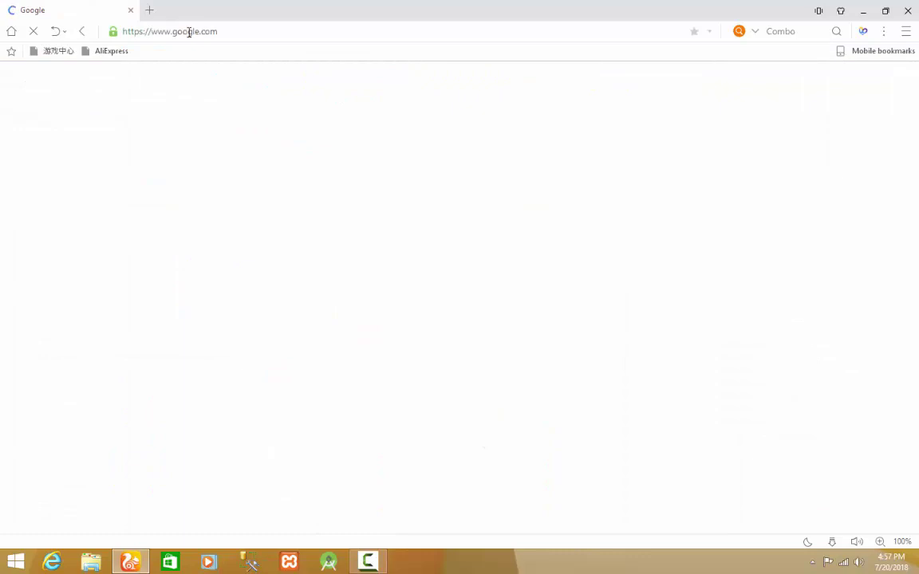
- Add a blank new tab beside Google, ending on the Google tab
left_click(152, 11)
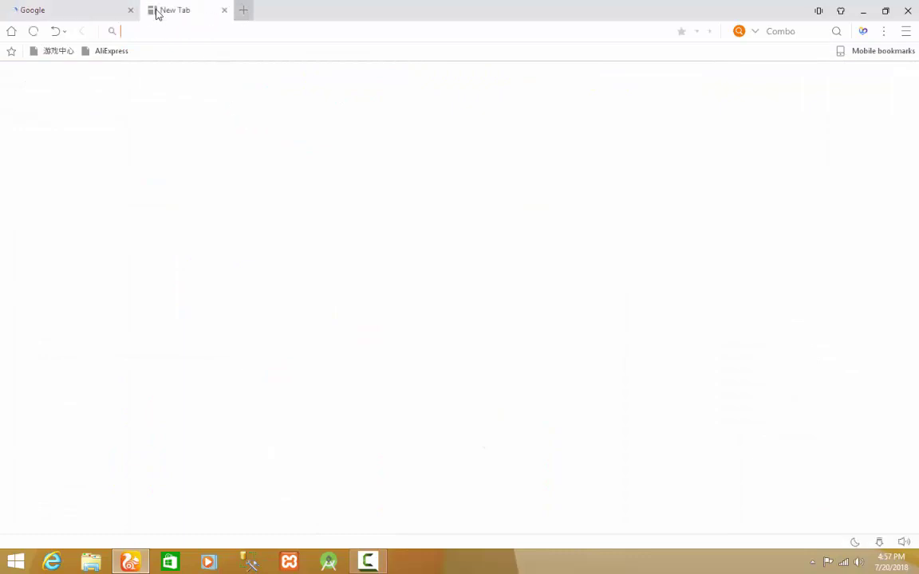
left_click(103, 9)
left_click(168, 7)
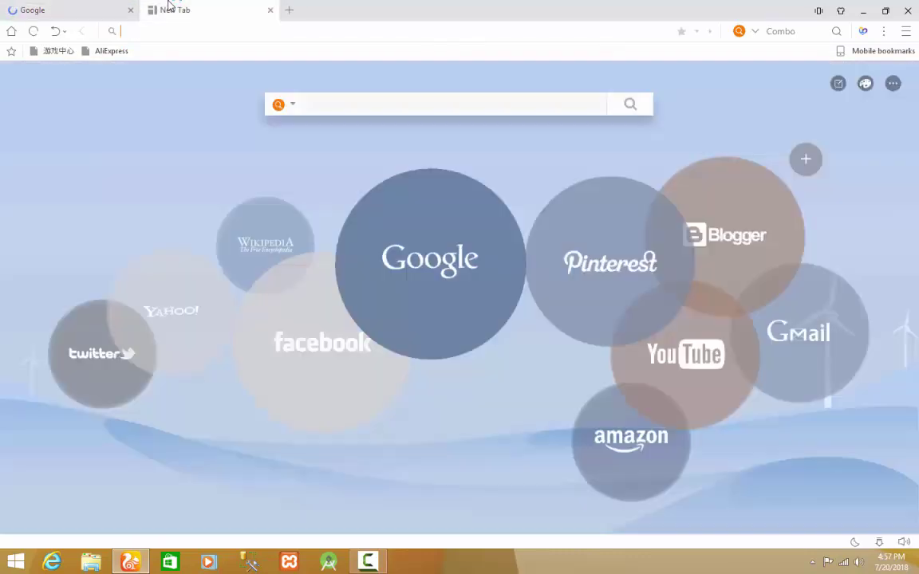
left_click(102, 7)
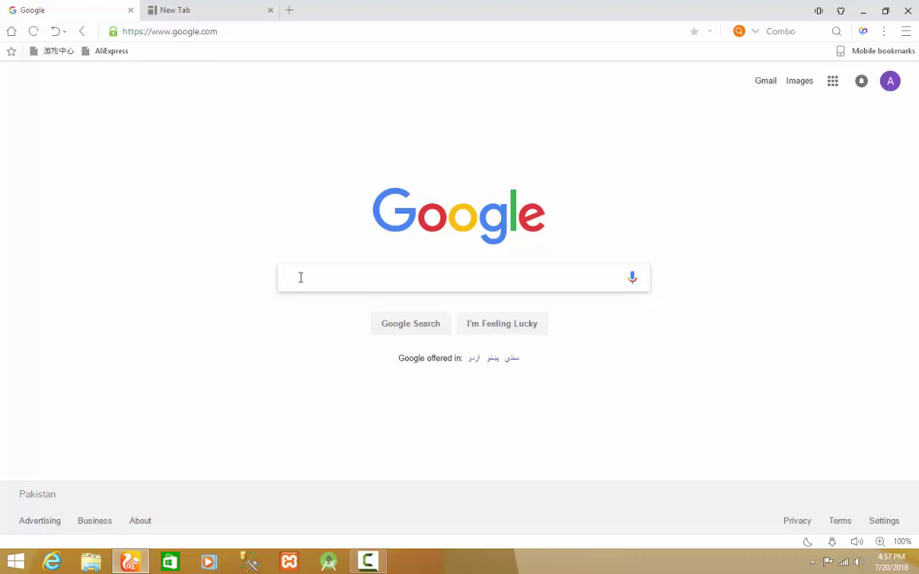
- Search Google for 'android studio', then refine the query to 'android studio download'
type("android stud")
type("io")
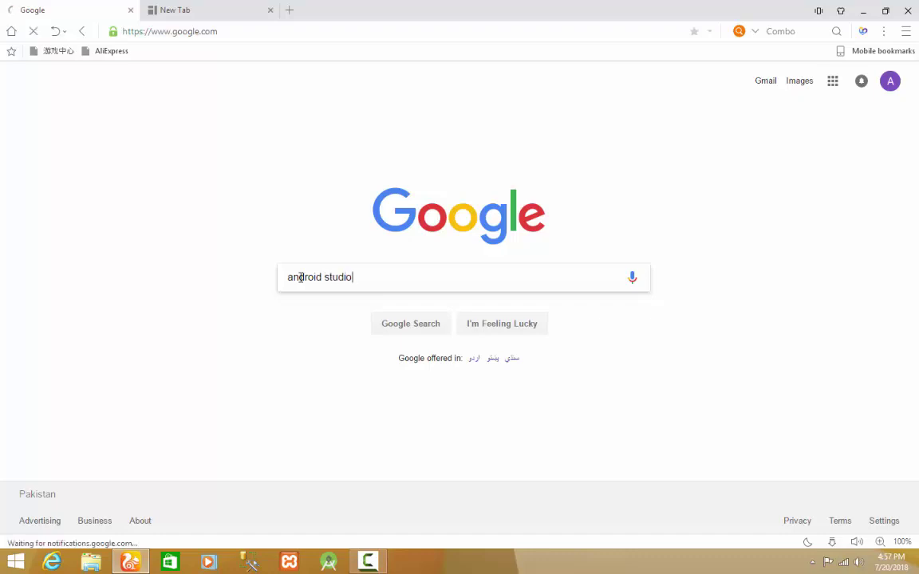
key("Return")
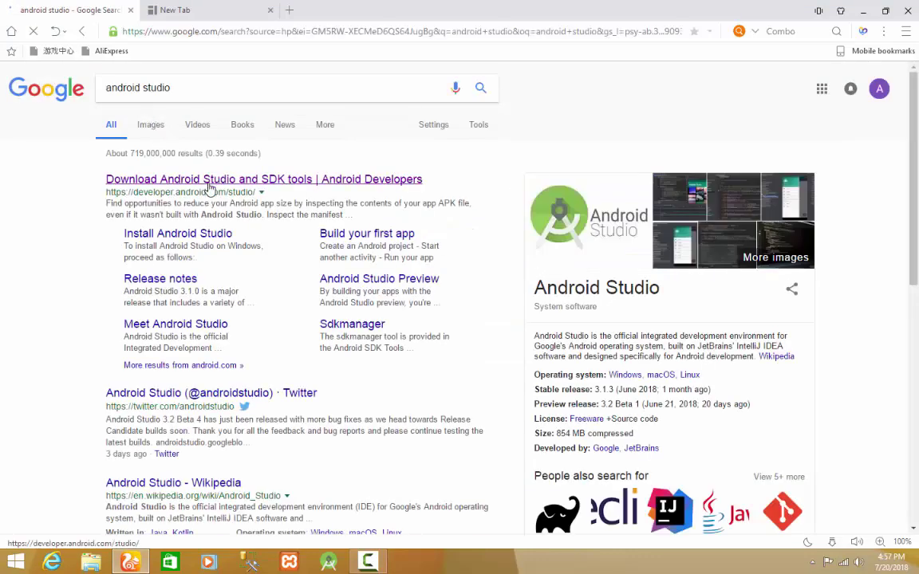
double_click(188, 91)
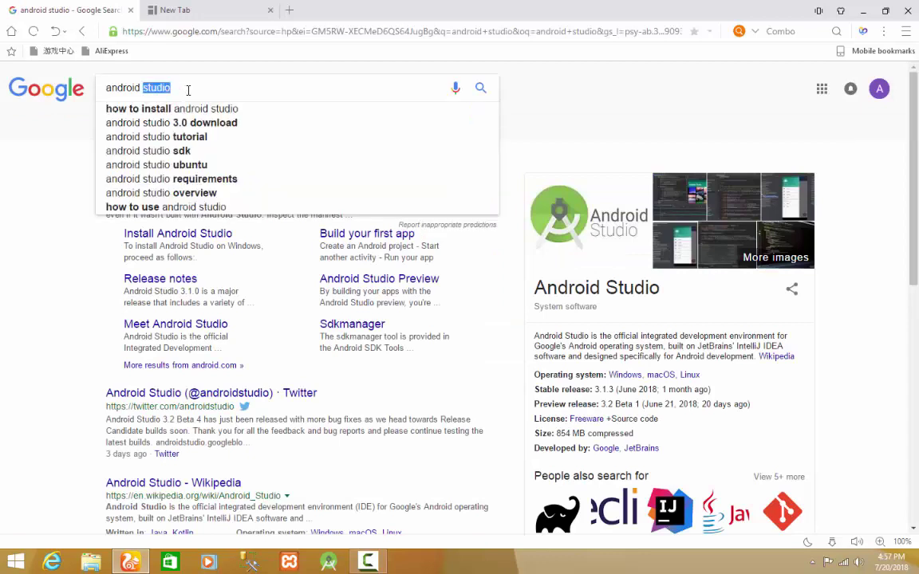
left_click(188, 90)
key("Escape")
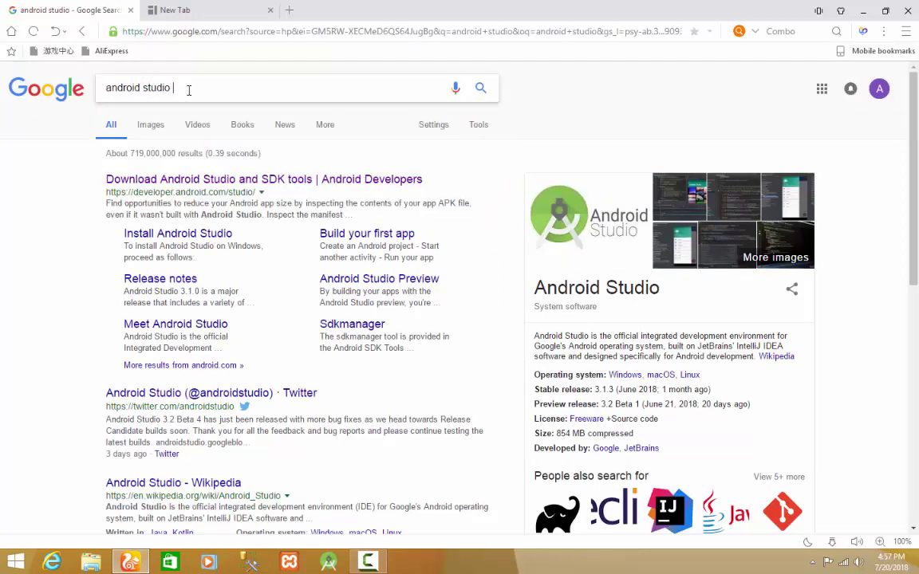
type("download")
key("Return")
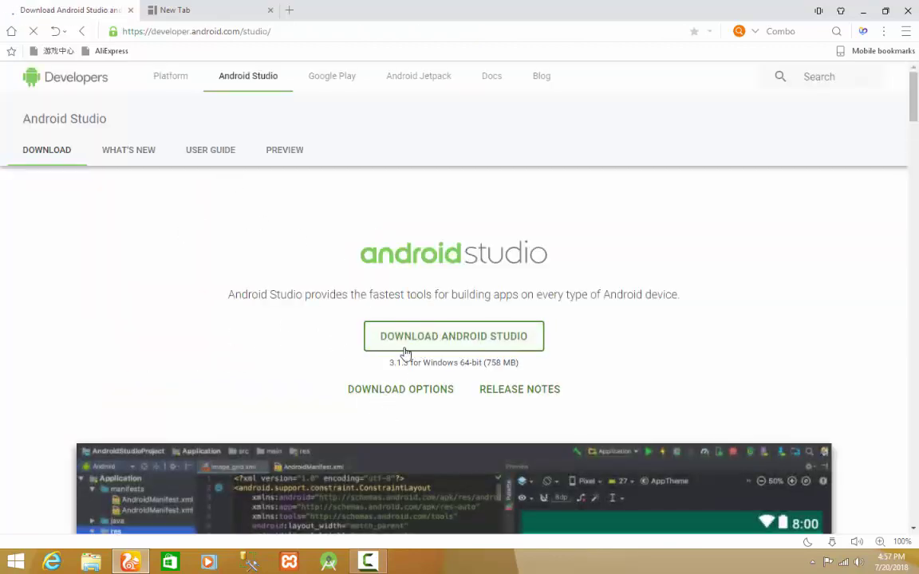
- Tick the terms agreement and start the Android Studio for Windows download
left_click(404, 348)
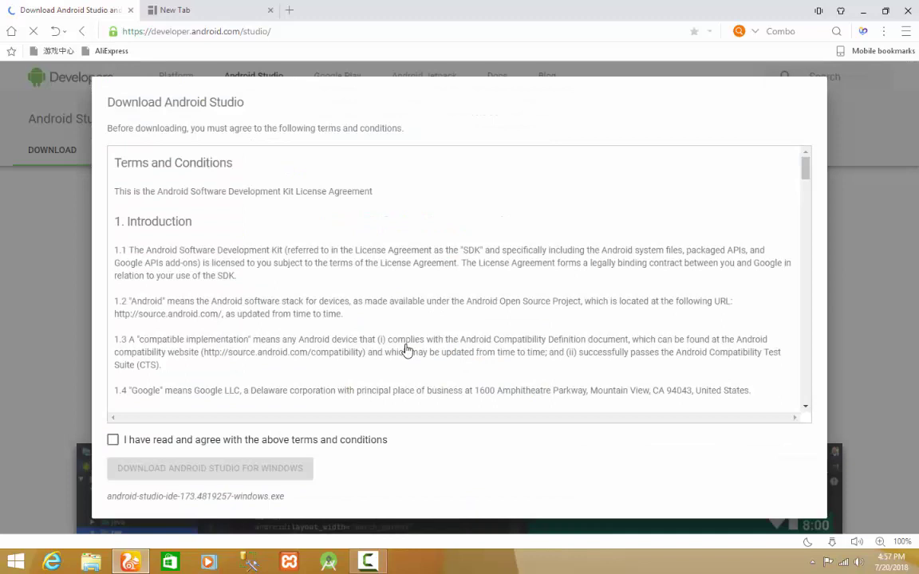
left_click(112, 441)
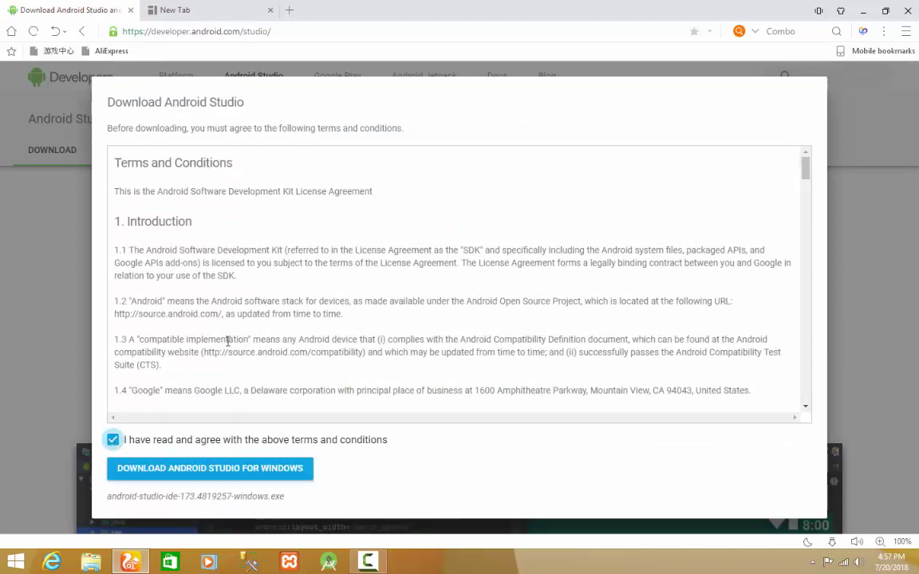
scroll(211, 349, "down", 1)
scroll(213, 348, "down", 3)
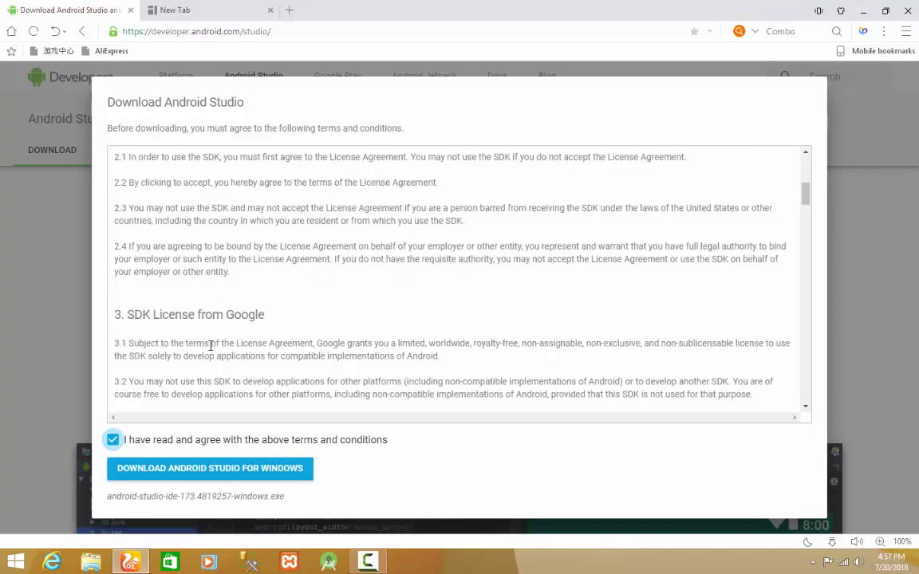
scroll(212, 348, "down", 3)
scroll(212, 347, "down", 3)
scroll(212, 338, "down", 3)
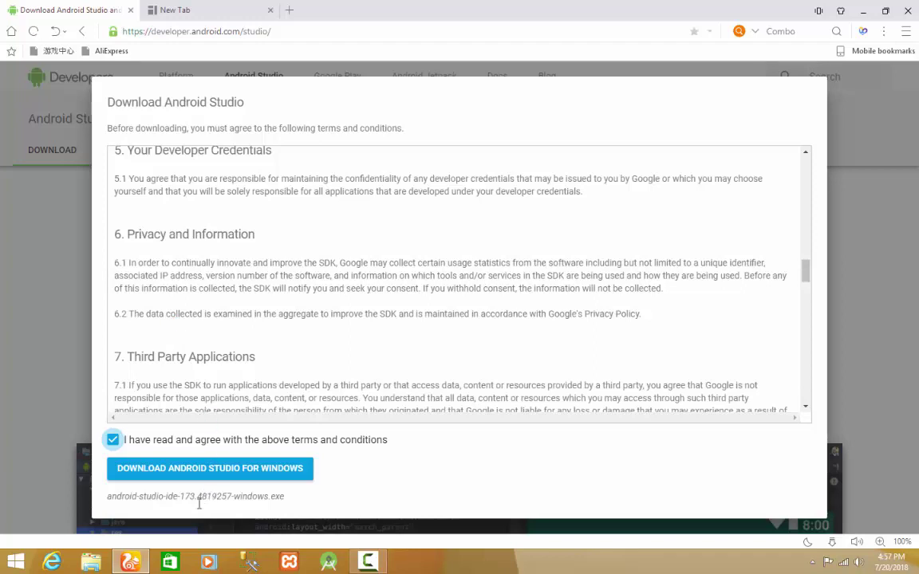
left_click(177, 476)
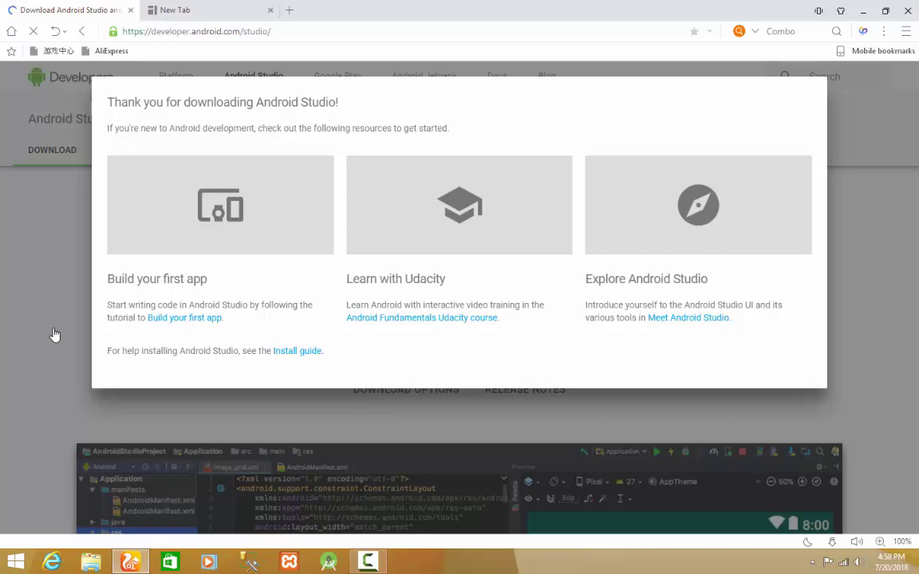
- After checking the wireless details, save the 758 MB installer to the Desktop and show downloads
left_click(813, 561)
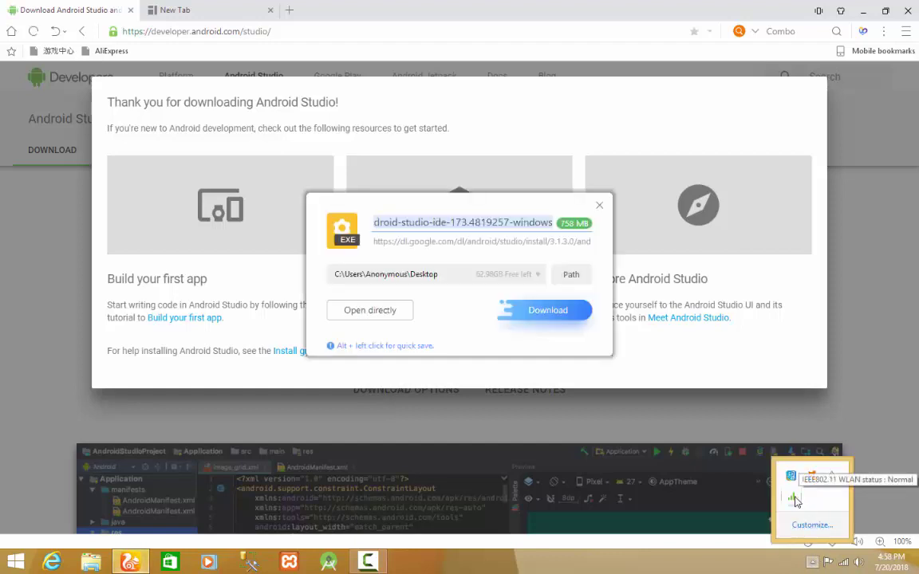
left_click(794, 500)
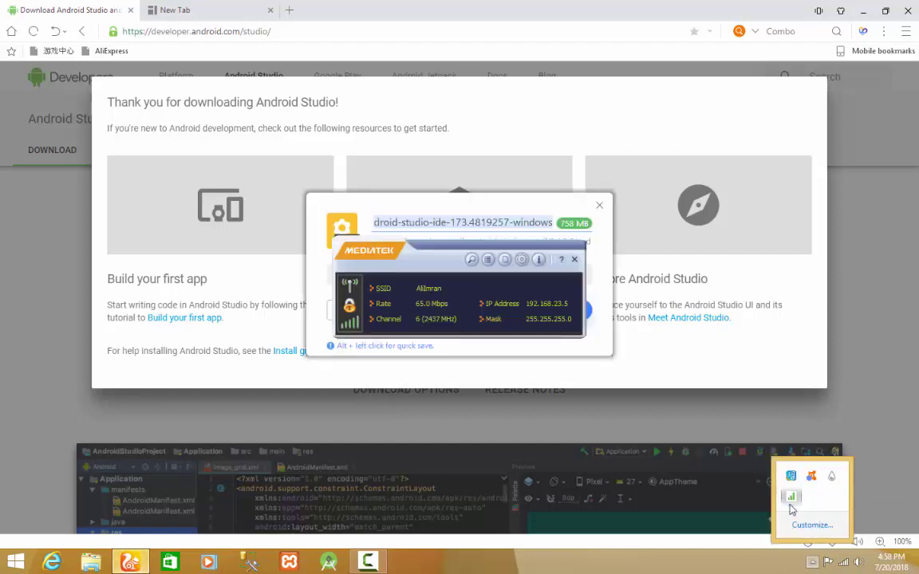
left_click(518, 375)
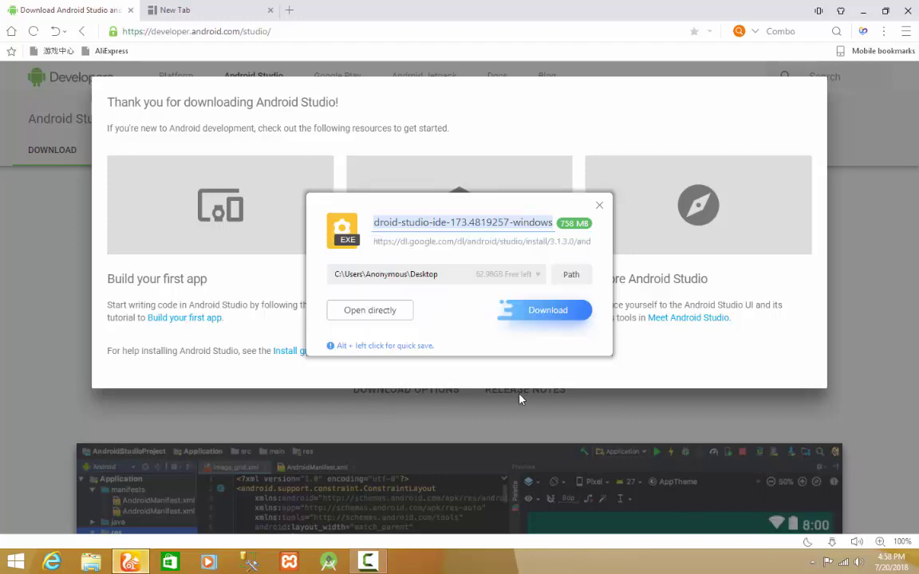
left_click(571, 313)
left_click(829, 543)
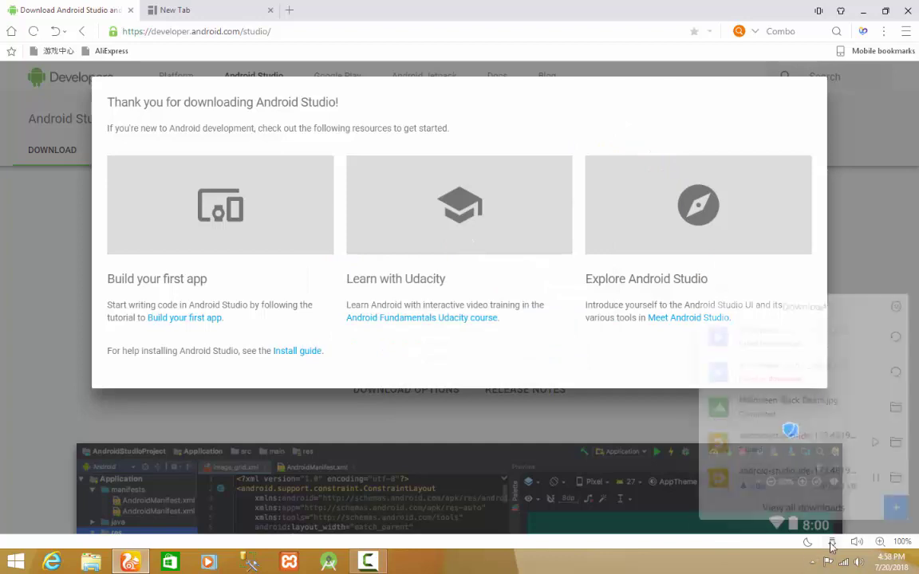
- Open the full Downloads page showing the installer at 1.8 of 758.1 MB
left_click(367, 563)
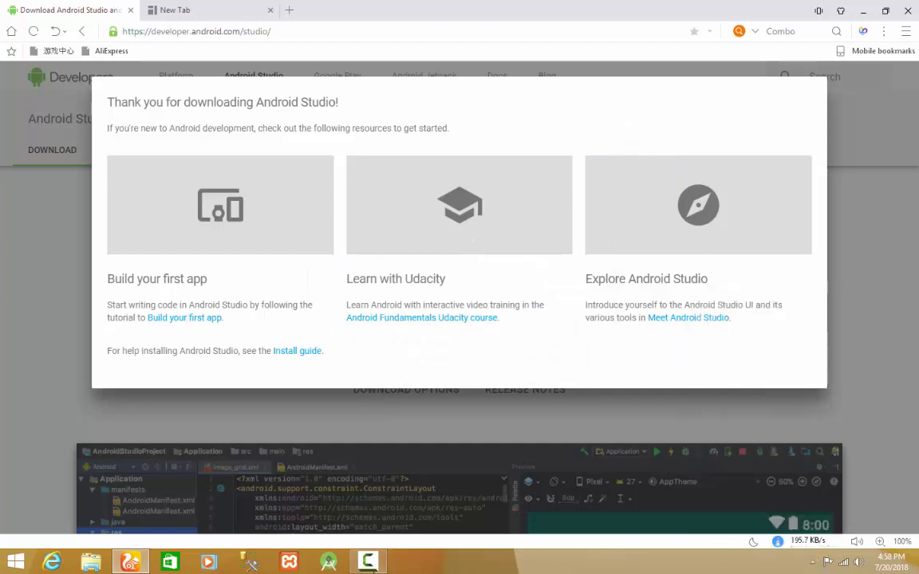
left_click(368, 563)
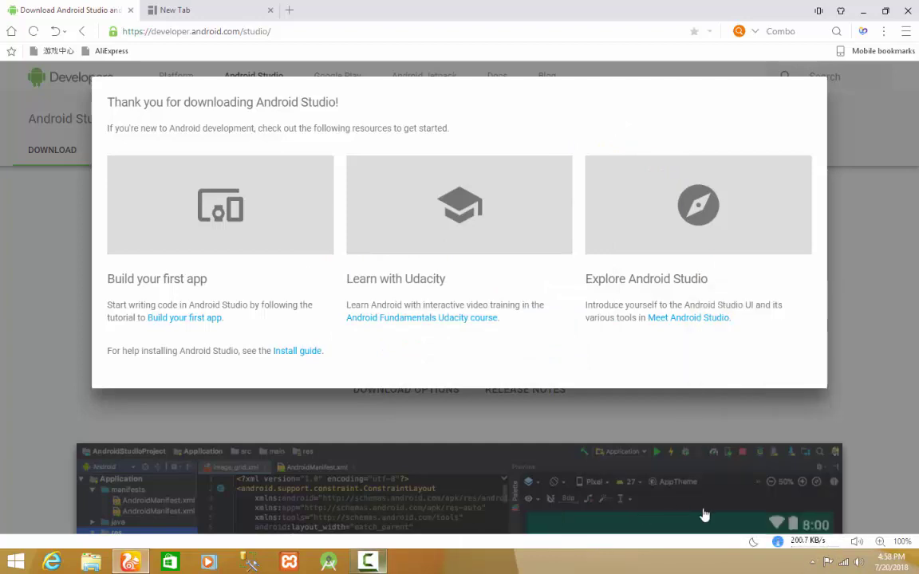
left_click(790, 540)
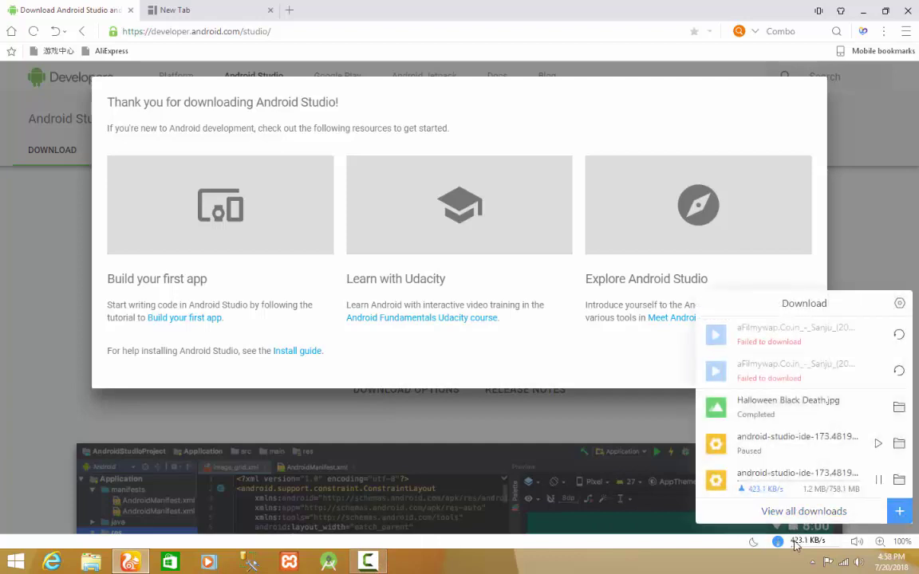
left_click(787, 509)
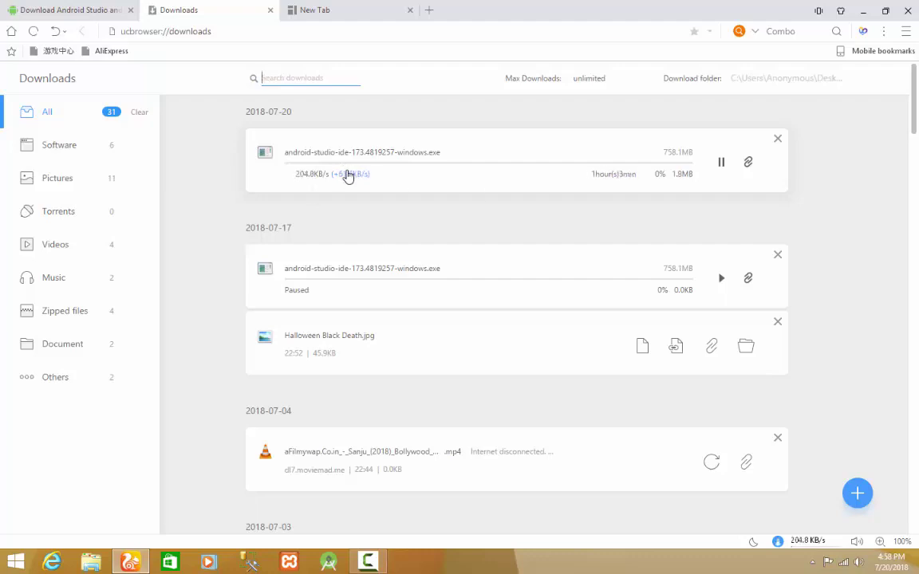
- Pause the 2018-07-20 android-studio-ide download and switch to the empty New Tab
mouse_move(348, 176)
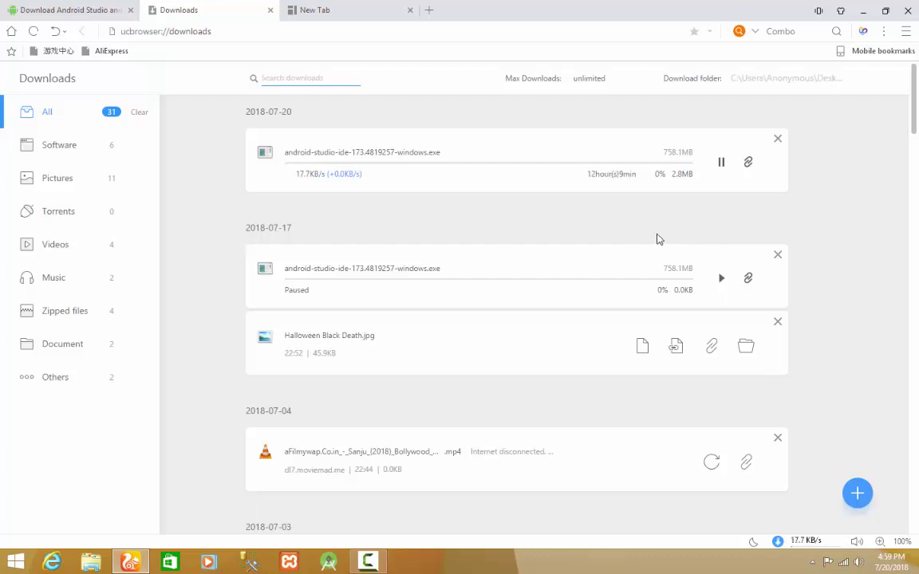
left_click(719, 165)
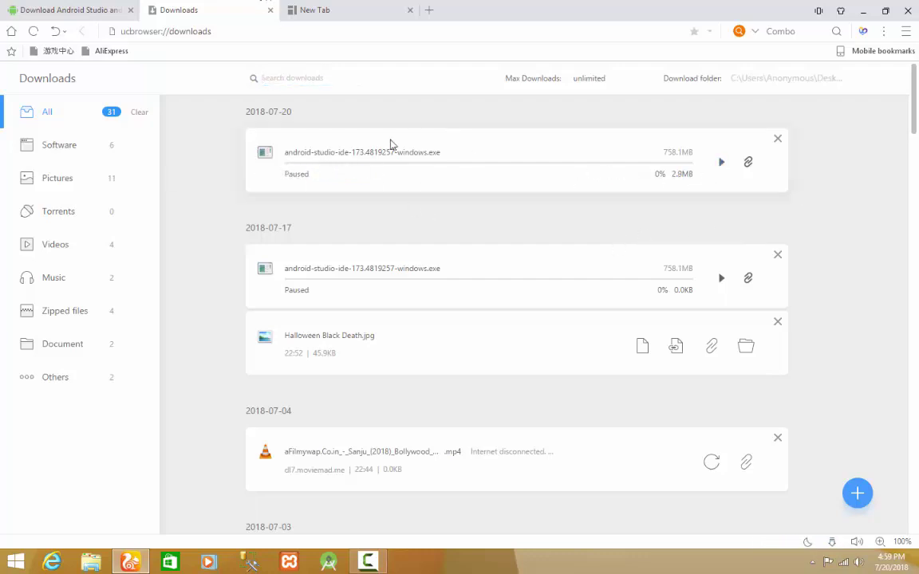
left_click(318, 13)
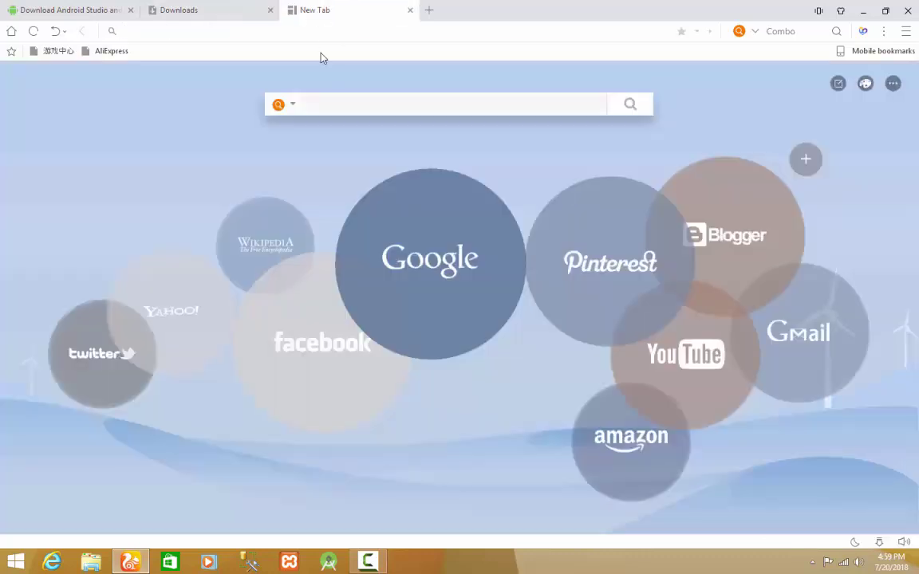
- Load google.com in the third tab, glancing at the Android Studio tab before returning
type("goo")
key("Return")
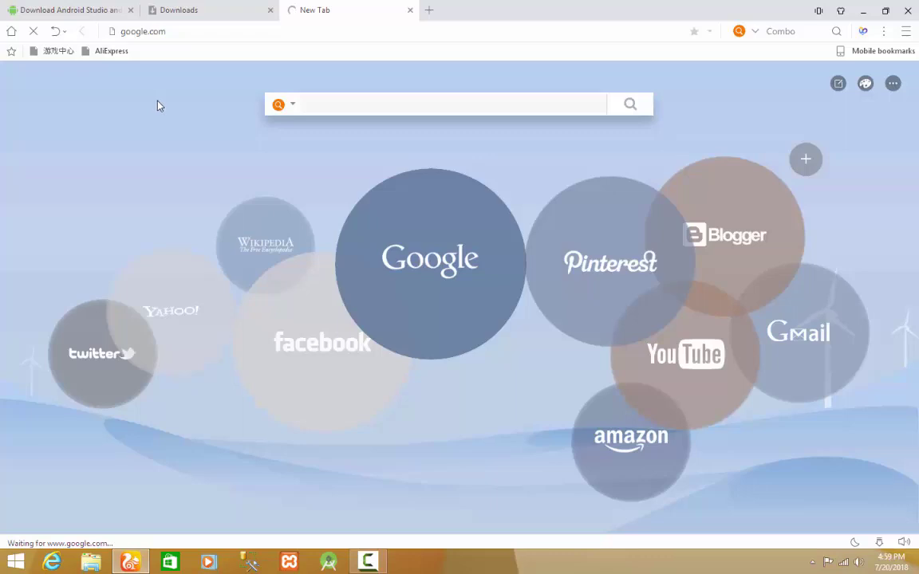
left_click(73, 16)
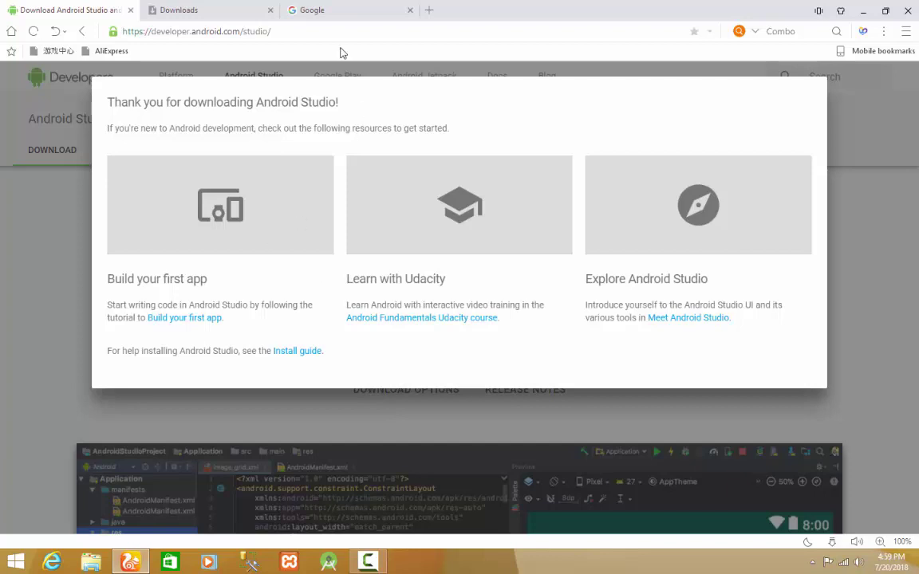
left_click(291, 17)
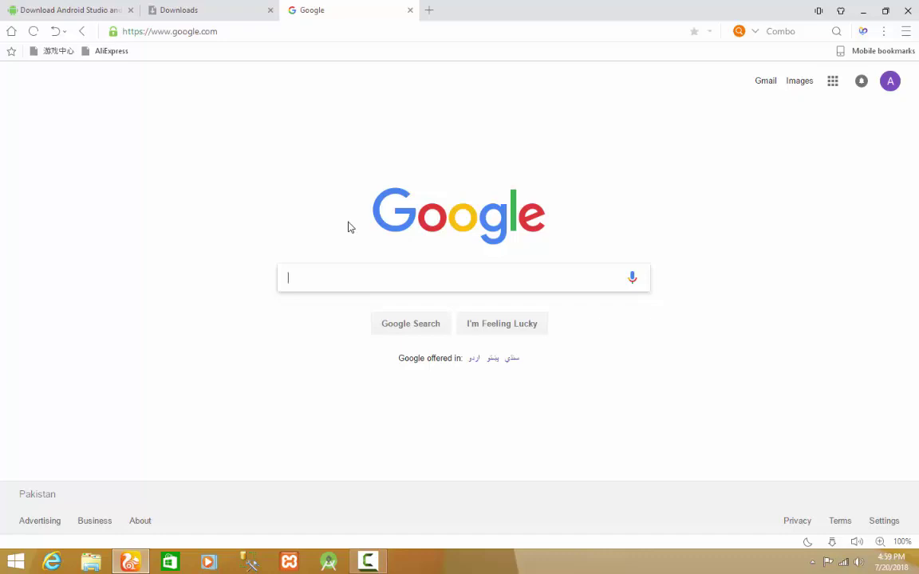
- Search 'jdk download for window 8.1' and open FileHippo's JDK 10.0.2 page
type("jdk downl")
type("oad for window")
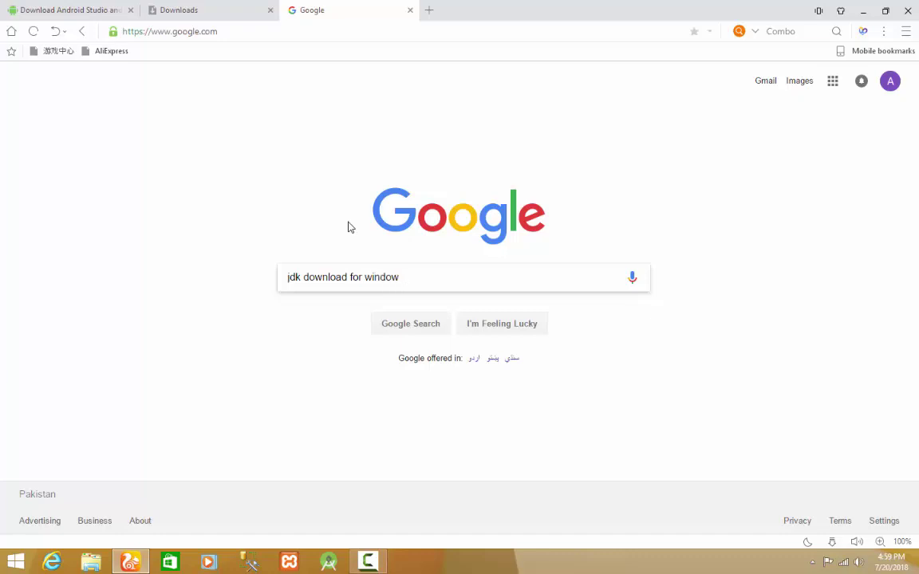
type(" 8.1")
key("Return")
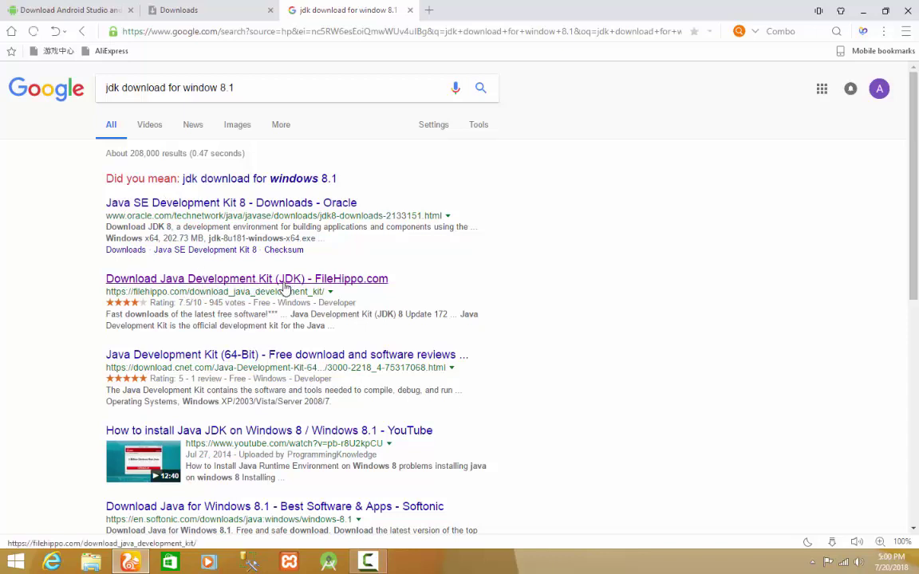
left_click(284, 288)
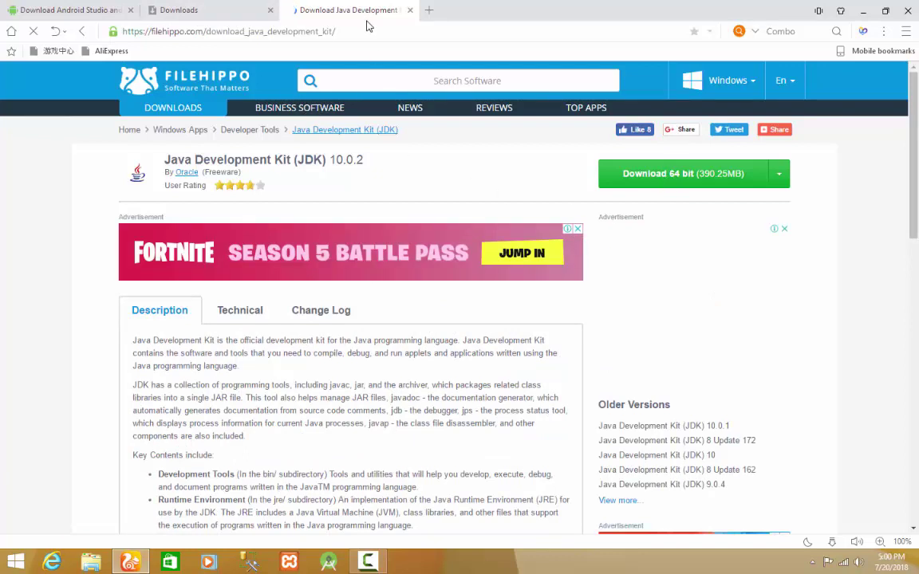
- Copy the FileHippo JDK page URL and open a fourth blank tab
left_click(346, 38)
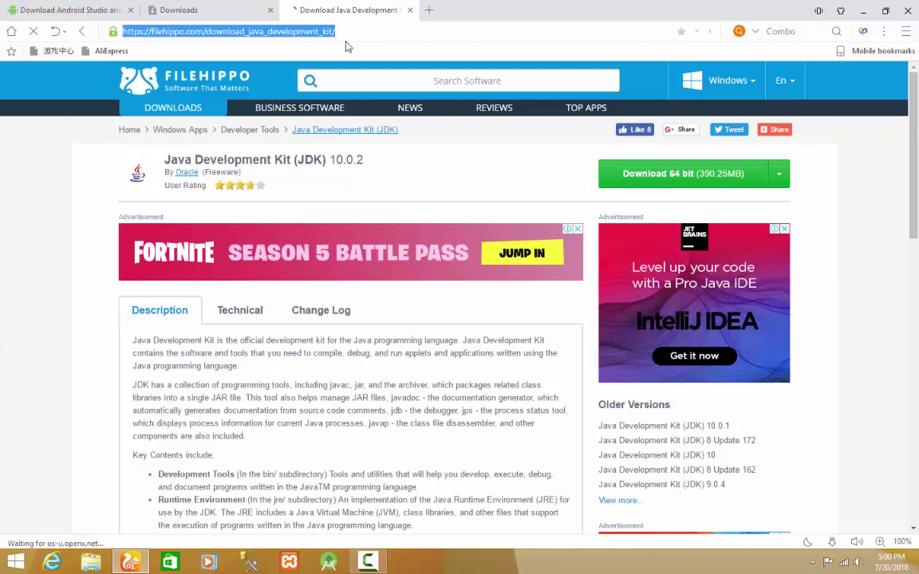
key("Return")
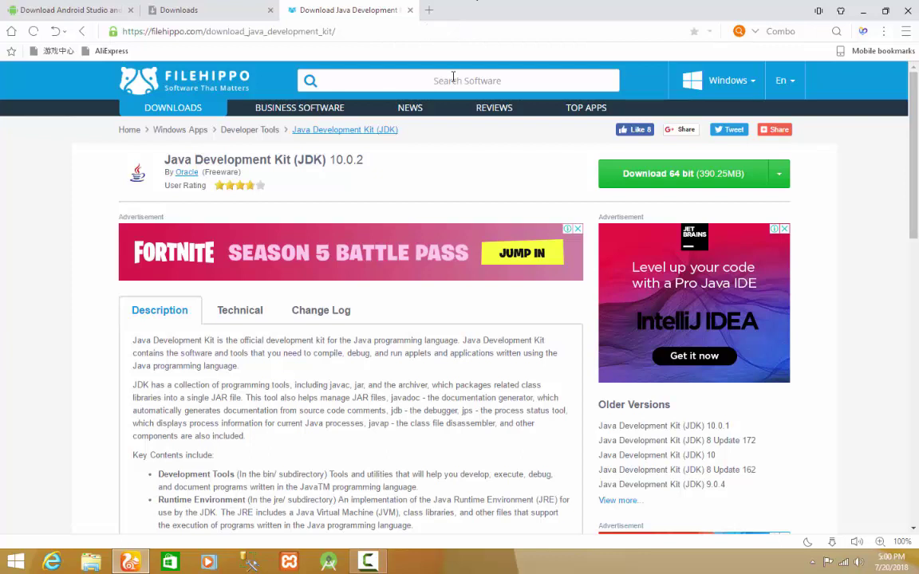
left_click(431, 11)
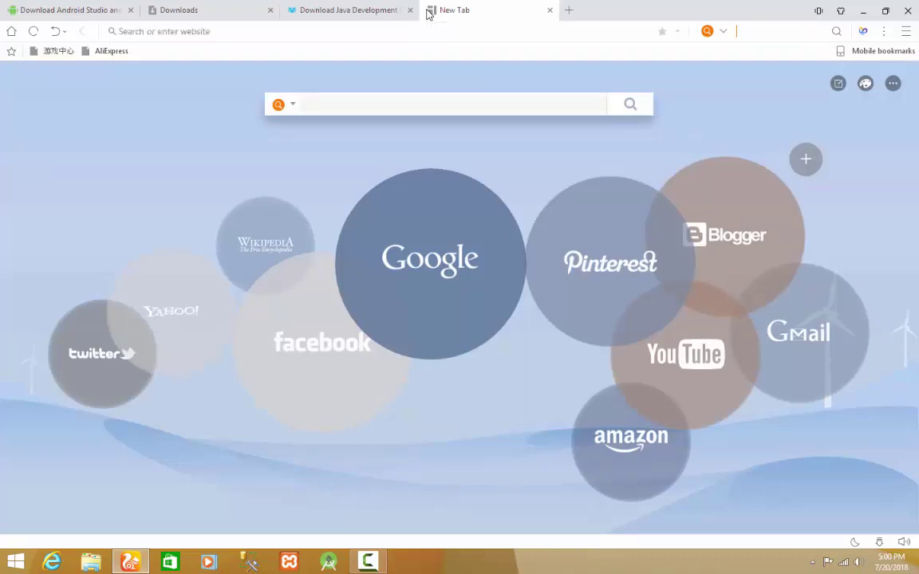
- Start a new Notepad note and paste the FileHippo JDK address
key("super+s")
type("notepad")
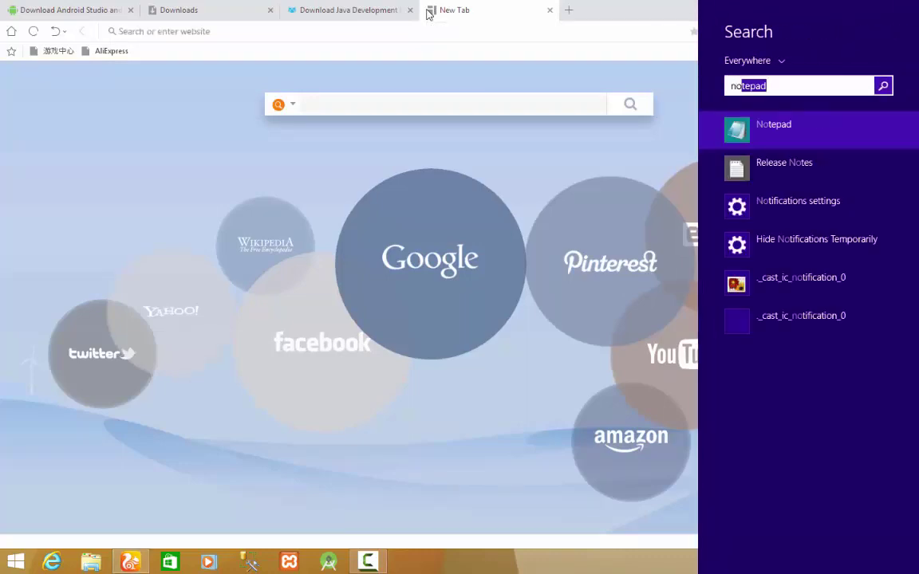
key("Return")
type("https://filehippo.com/download_java_development_kit/")
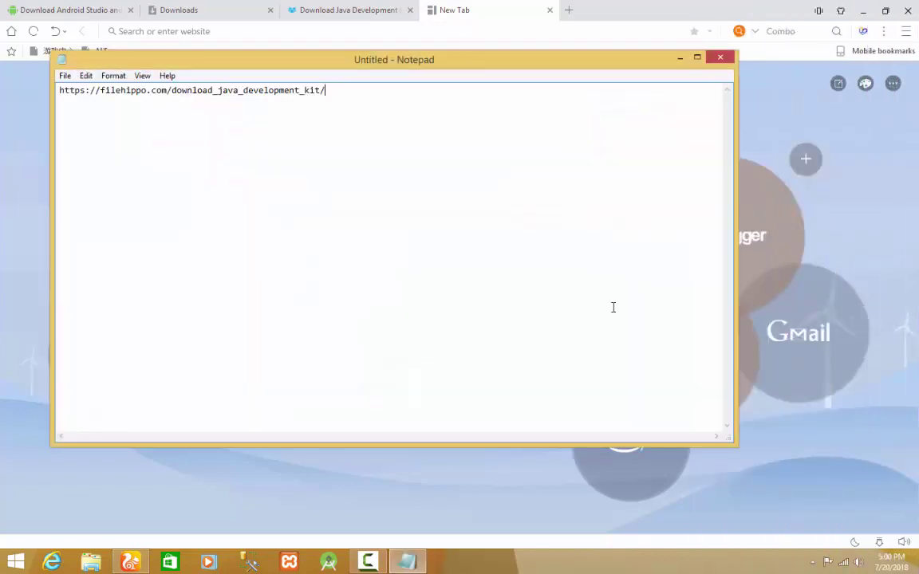
left_click(66, 6)
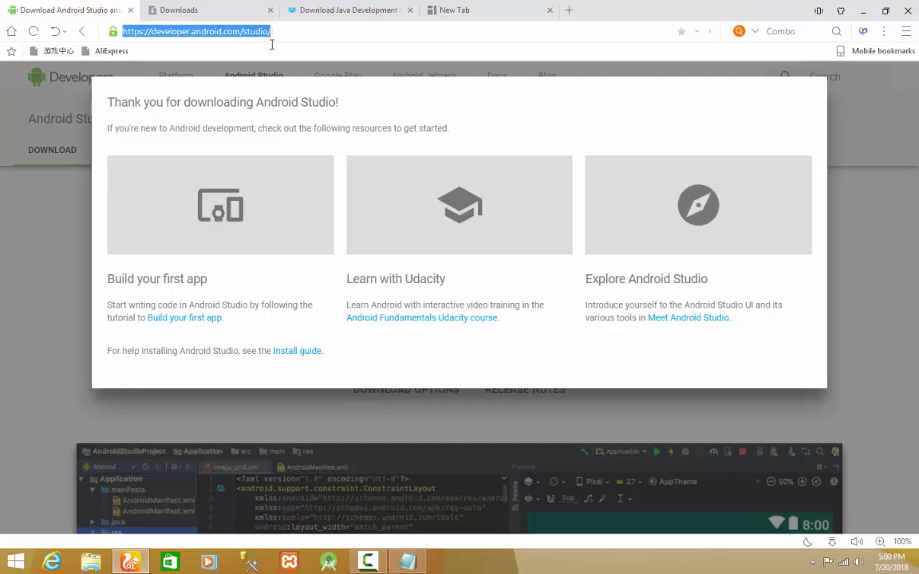
left_click(199, 6)
left_click(406, 562)
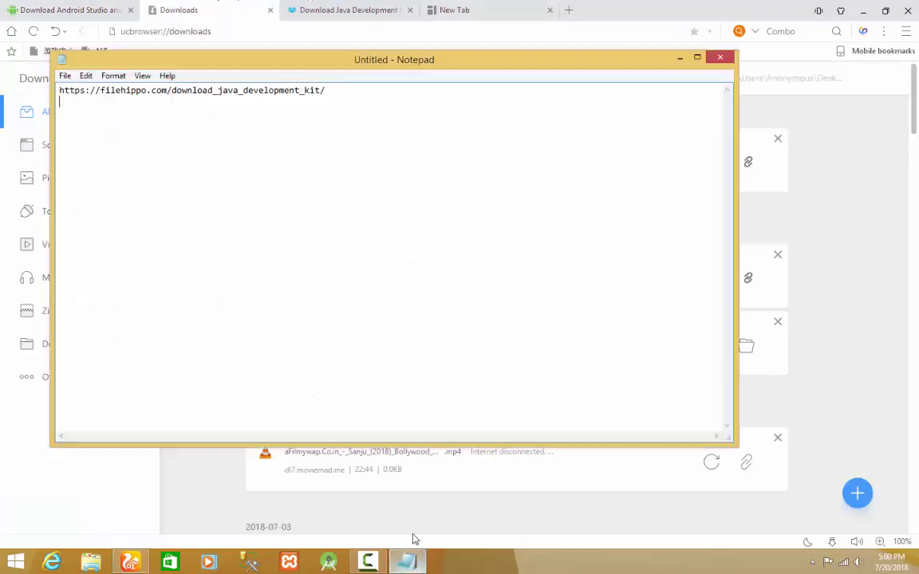
key("Return")
type("https://developer.android.com/studio/")
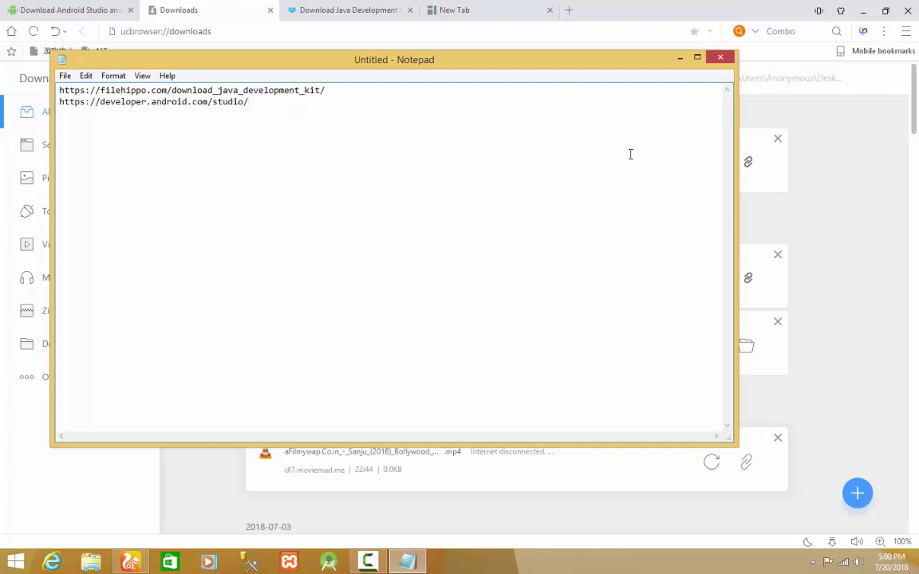
- Minimize the Notepad links note to reveal UC Browser's Downloads page
left_click(680, 58)
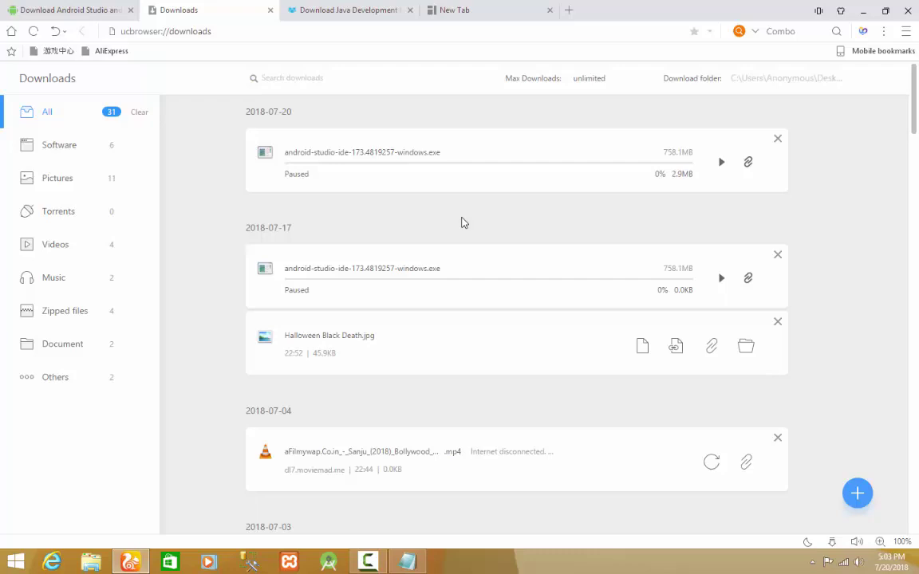
- Show Camtasia Recorder's control window from the taskbar over the Downloads page
left_click(380, 566)
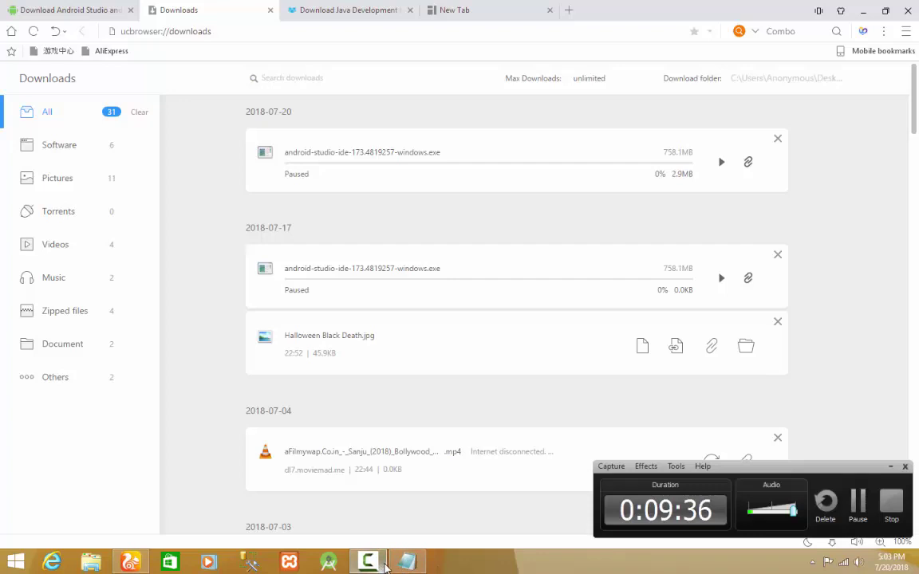
mouse_move(425, 560)
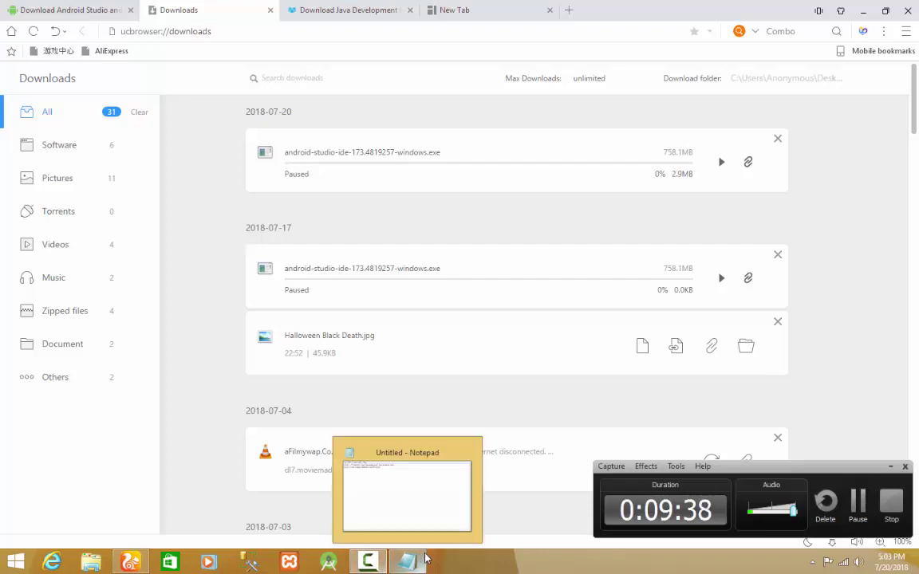